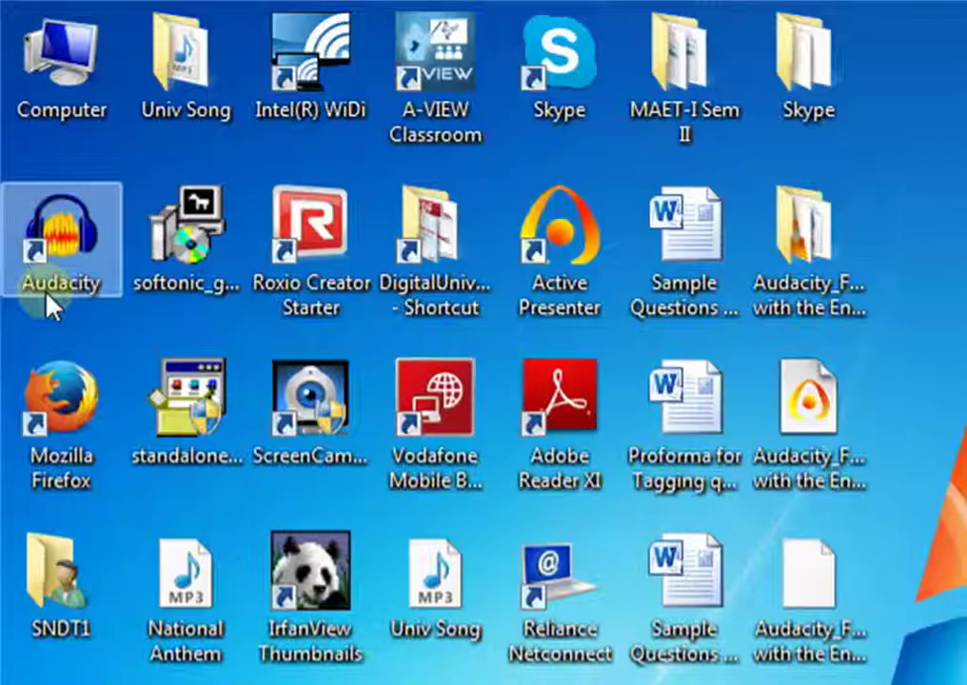
Launch Audacity from its desktop icon, opening an empty project.
double_click(45, 298)
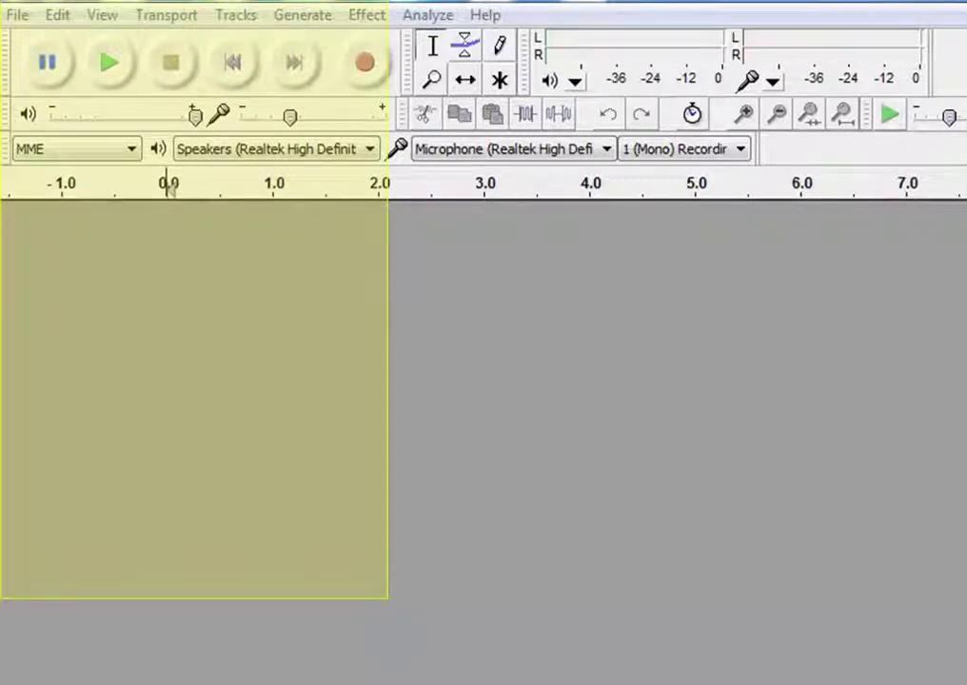
Open Song.mp3 from the Desktop's Univ Song folder as a stereo track.
click(17, 15)
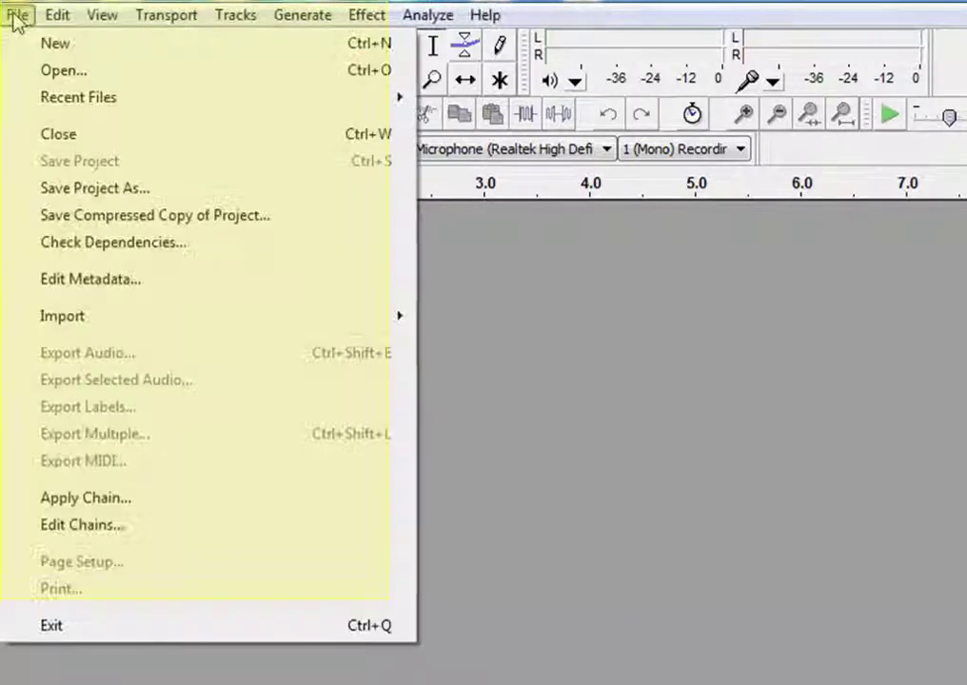
click(55, 73)
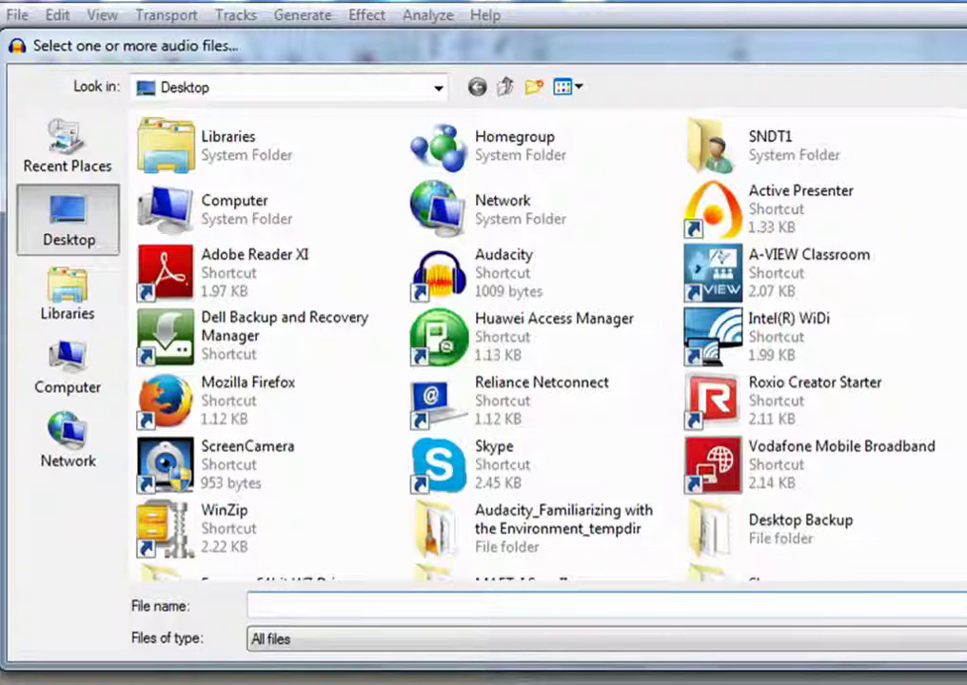
scroll(547, 343, down, 2)
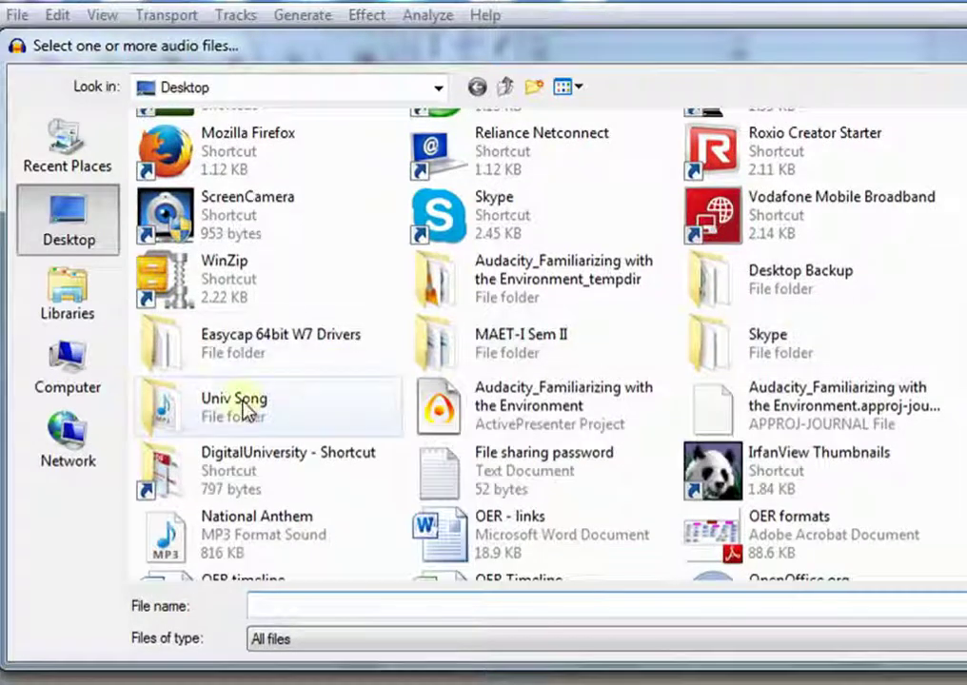
double_click(238, 409)
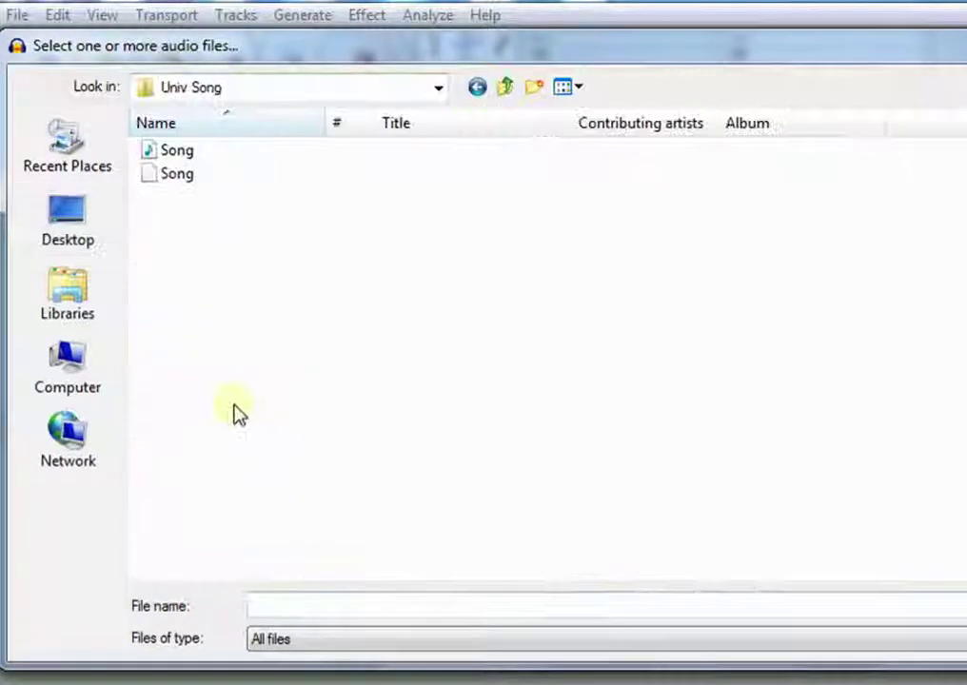
click(209, 154)
key(Return)
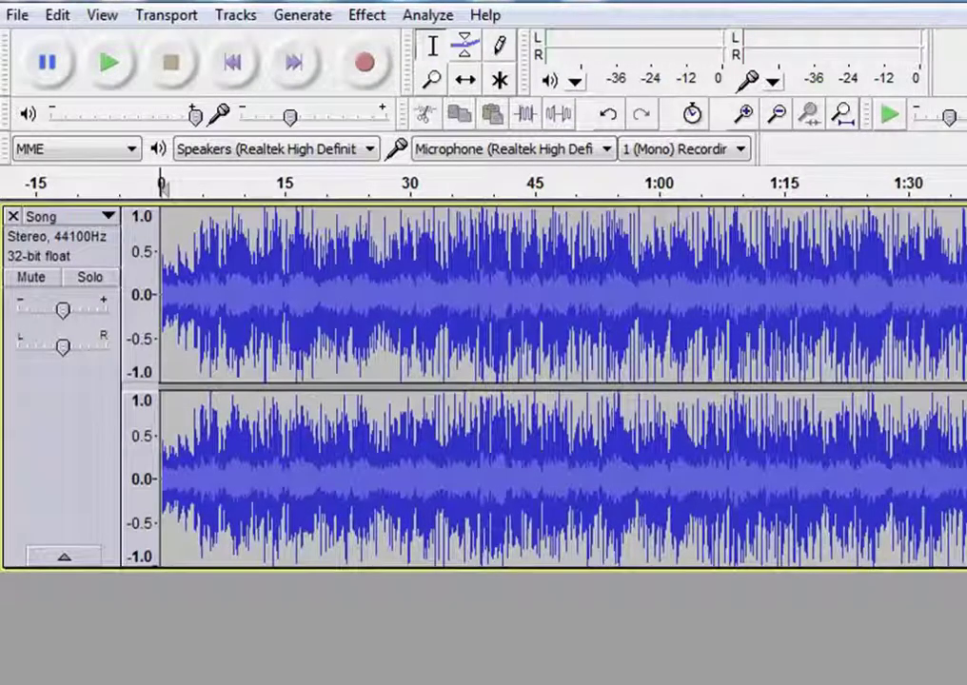
Select the whole track, deselect it, select 27–30 s, then set a cursor point near 40 s.
key(ctrl+a)
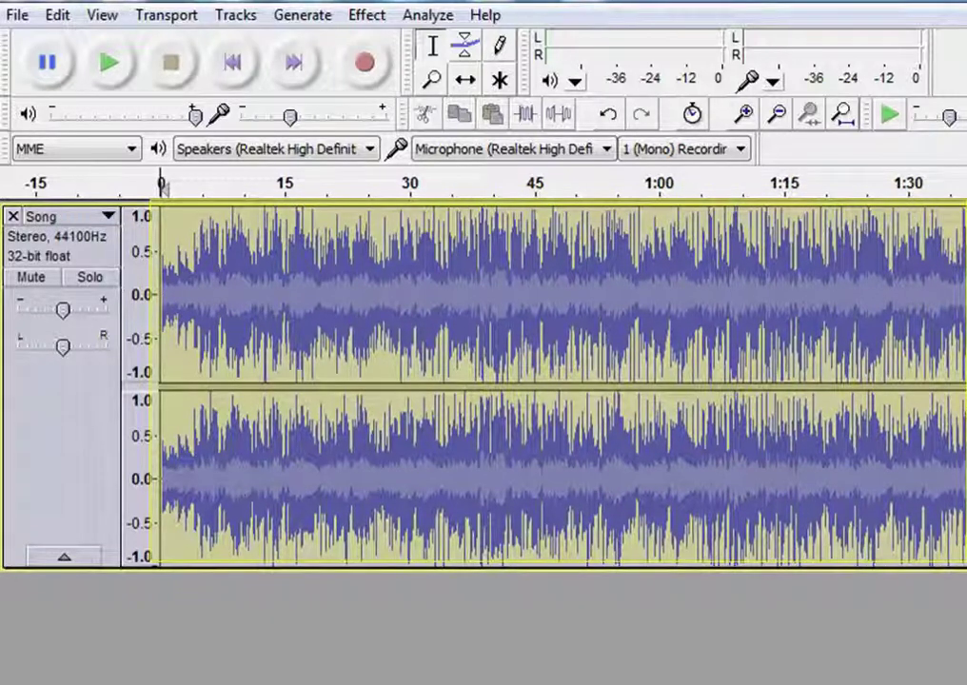
key(ctrl+shift+a)
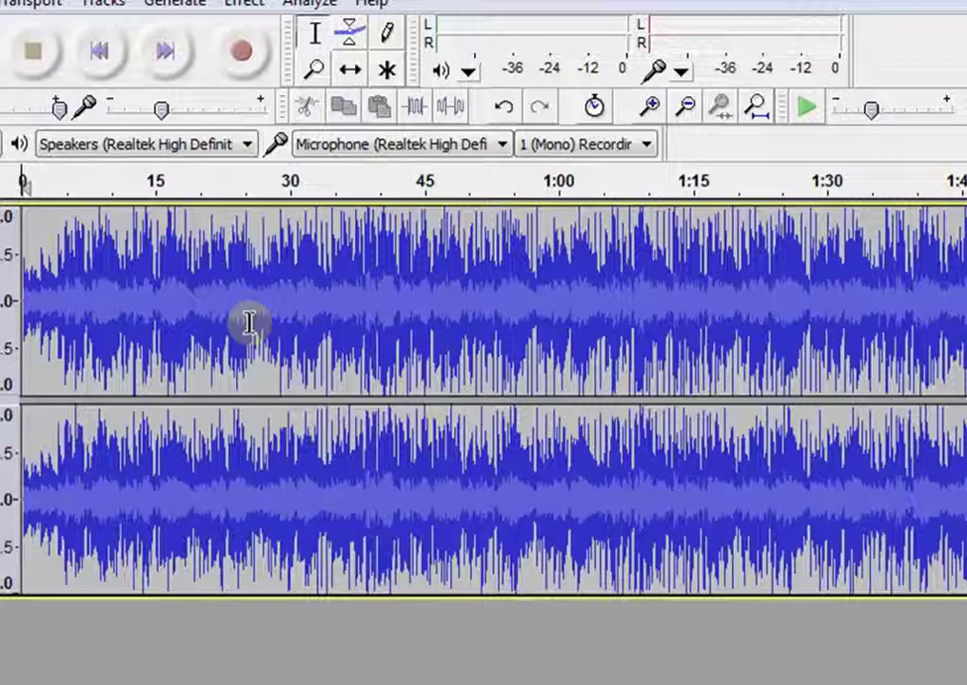
drag(248, 322, 339, 356)
click(373, 333)
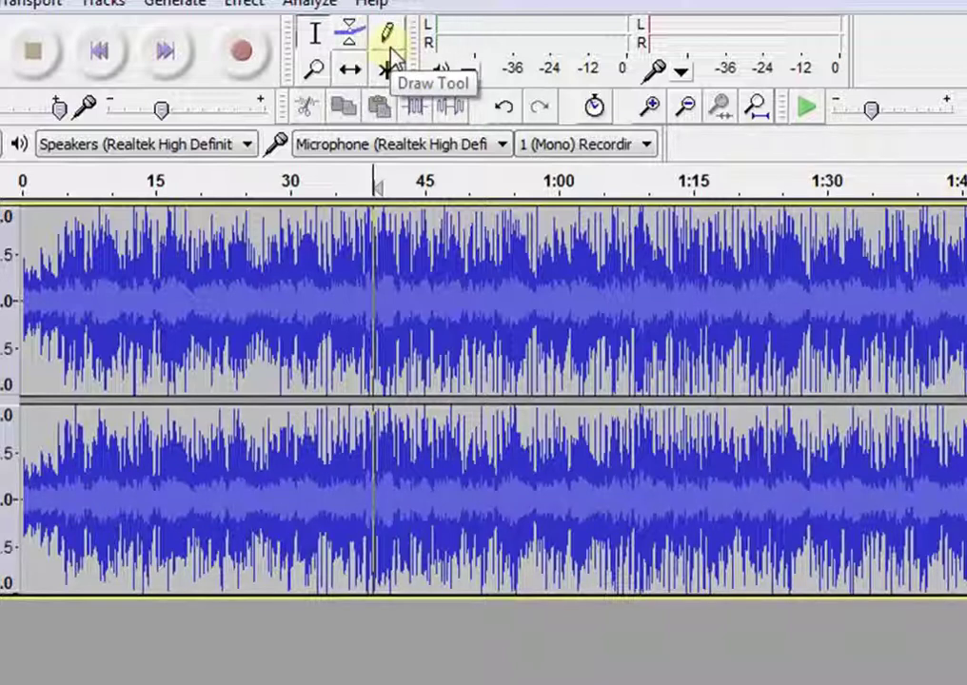
With the Draw tool at sample zoom, redraw left-channel samples near 39.246 s into a zigzag.
click(387, 34)
click(375, 305)
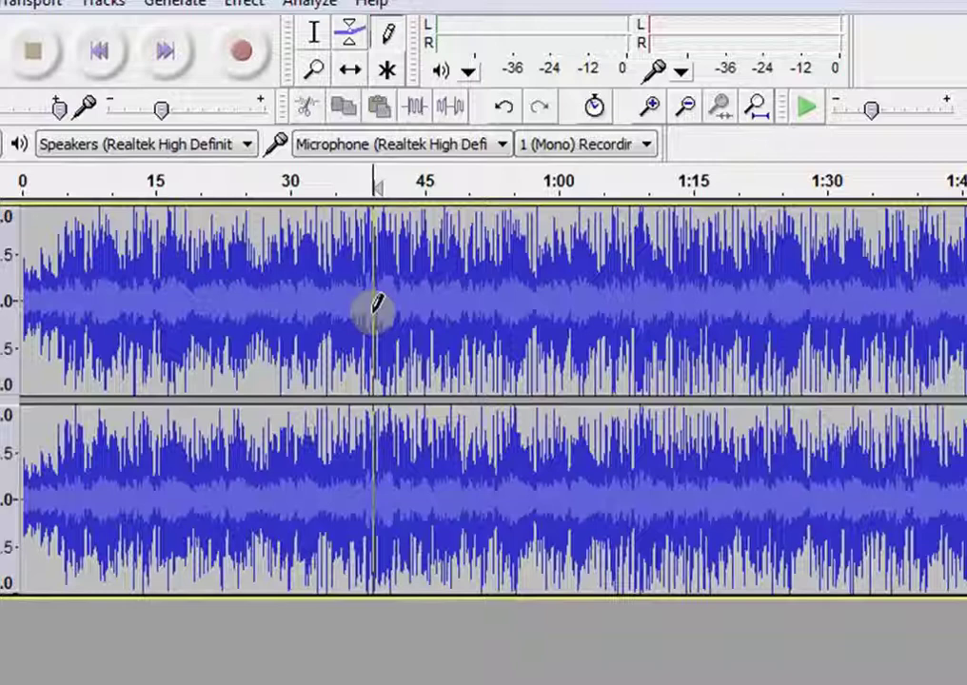
scroll(376, 305, up, 10)
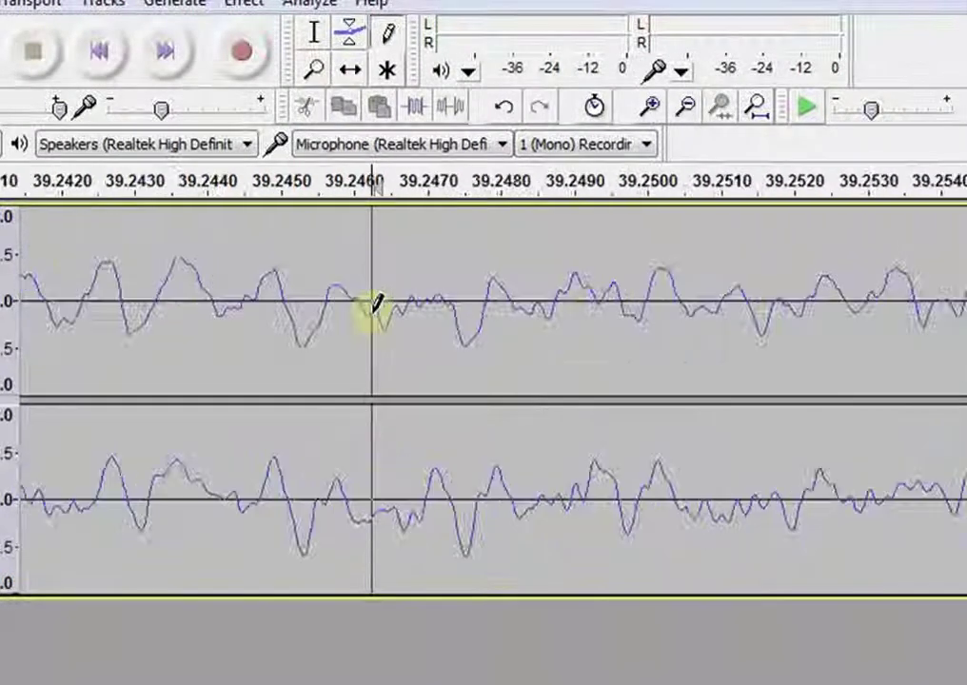
ctrl+scroll(376, 305, up, 7)
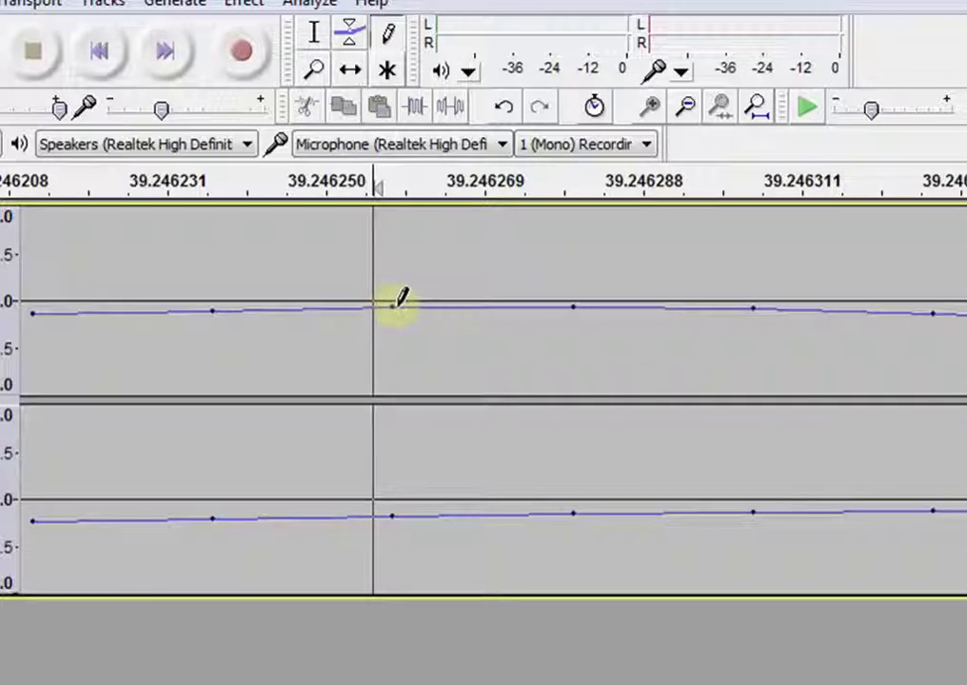
drag(392, 305, 393, 273)
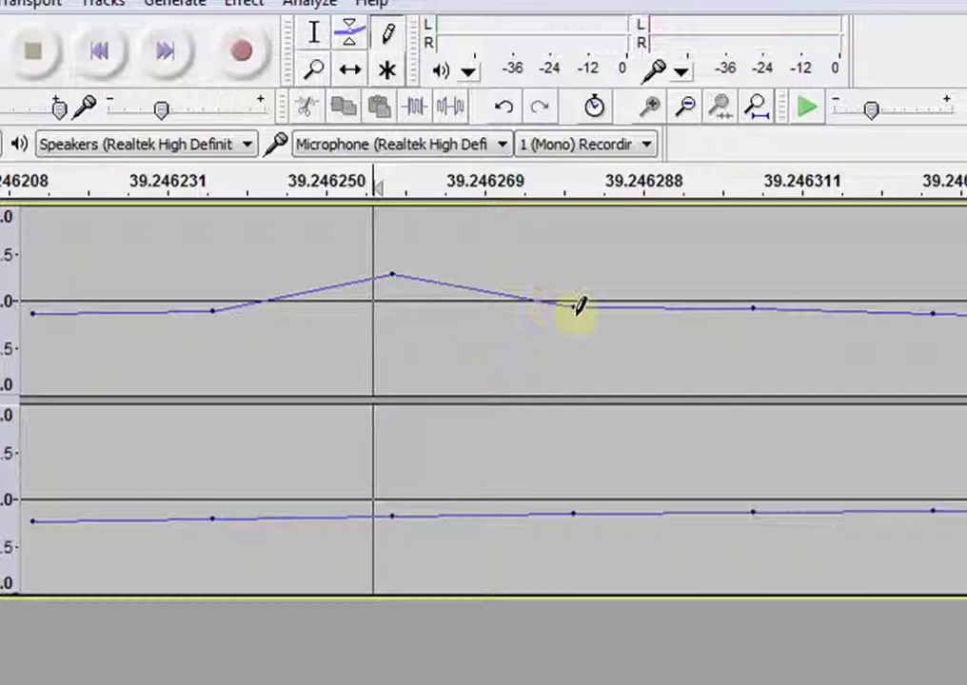
mouse_move(579, 304)
mouse_down()
mouse_move(578, 340)
mouse_move(752, 255)
mouse_up()
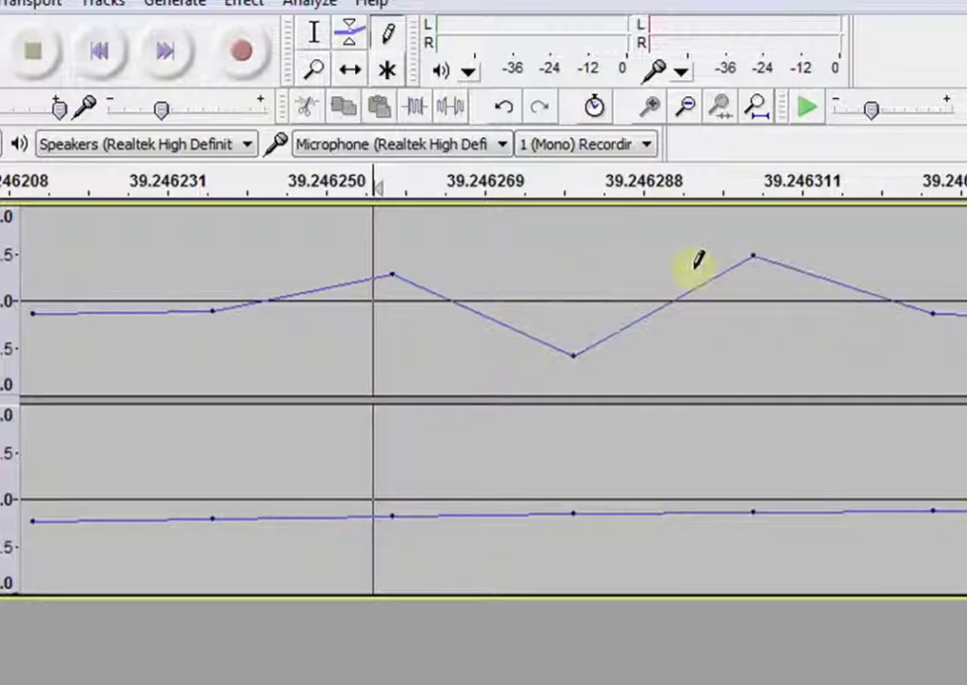
scroll(697, 259, down, 15)
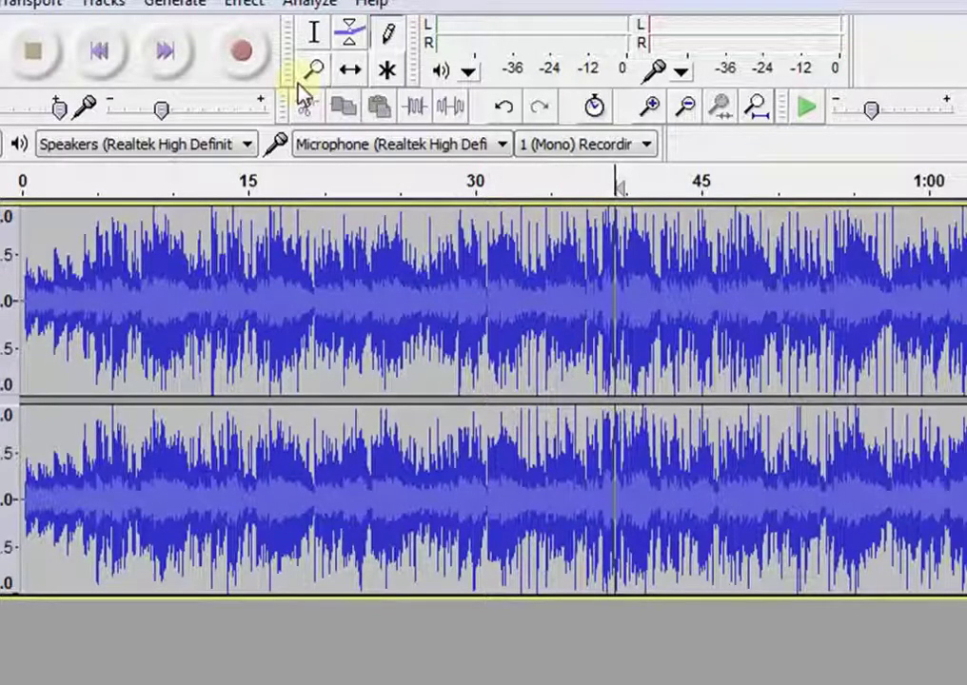
Zoom in three times around 11 s with the Zoom tool, then fit the whole song with Ctrl+F.
click(314, 70)
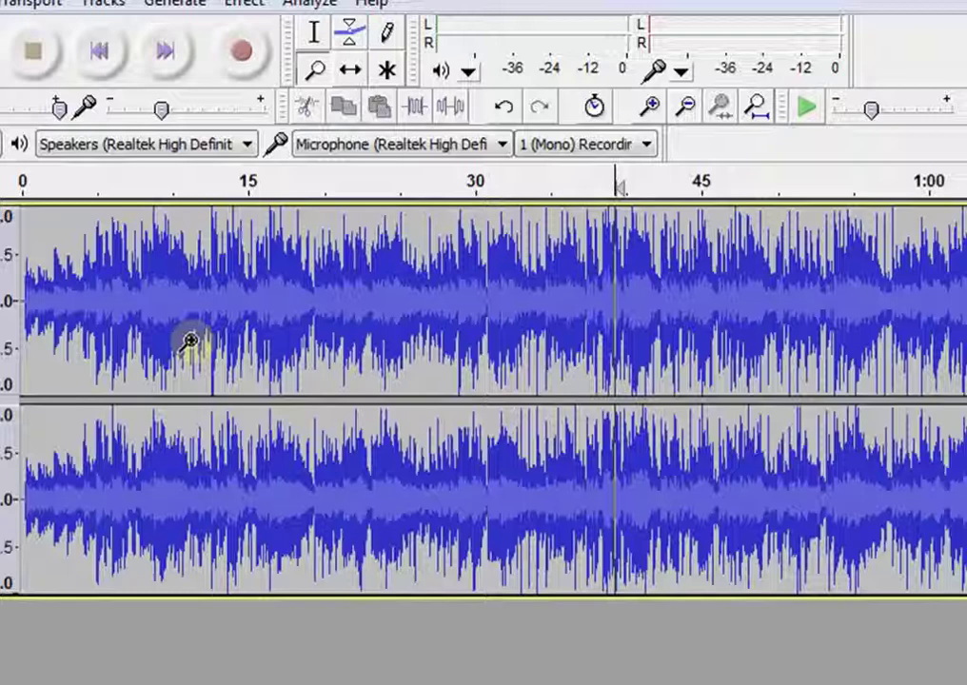
click(189, 343)
click(190, 343)
click(189, 343)
key(ctrl+f)
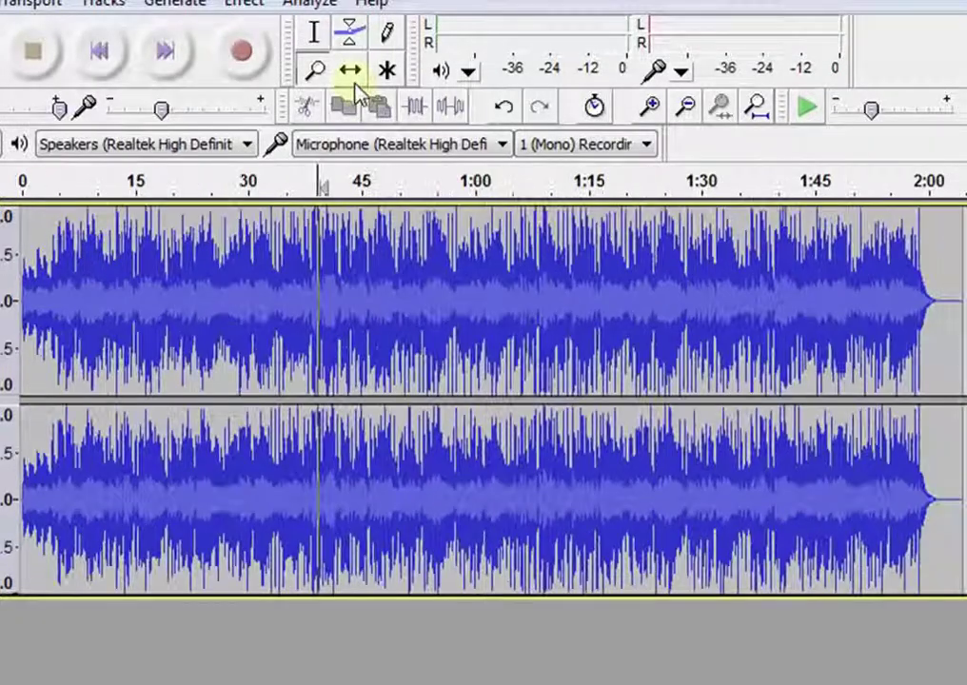
click(355, 84)
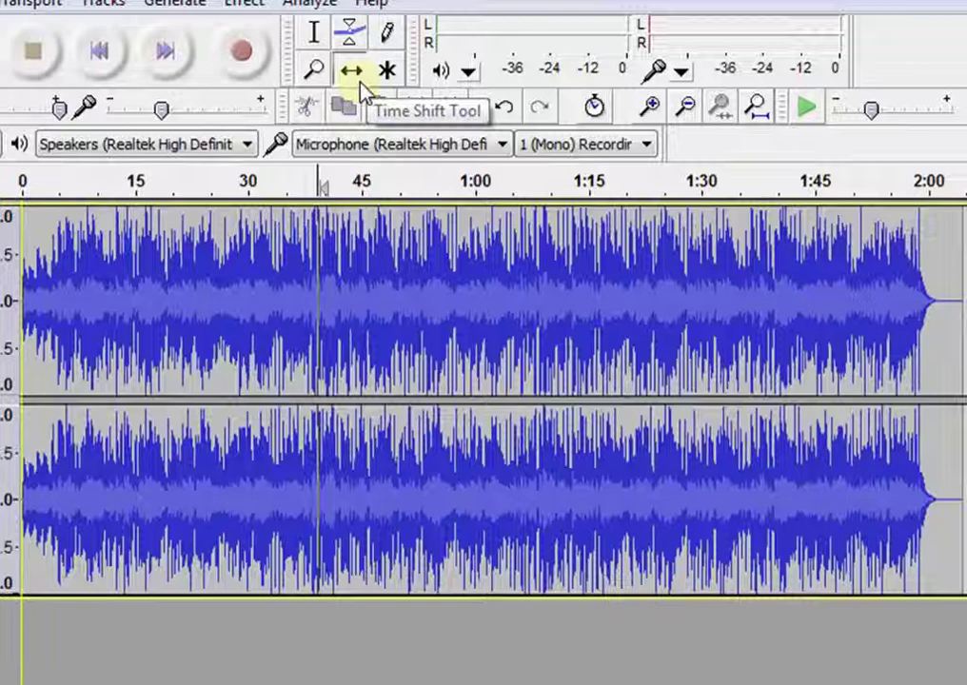
Shift the Song clip right with the Time Shift tool so it starts about 5 s in.
click(359, 82)
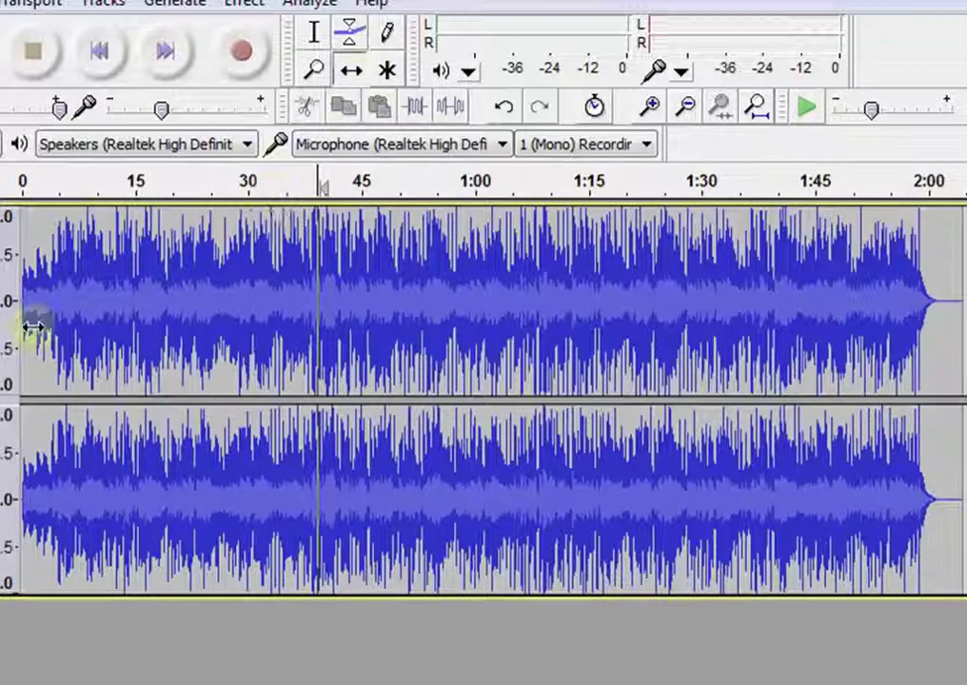
drag(30, 329, 67, 338)
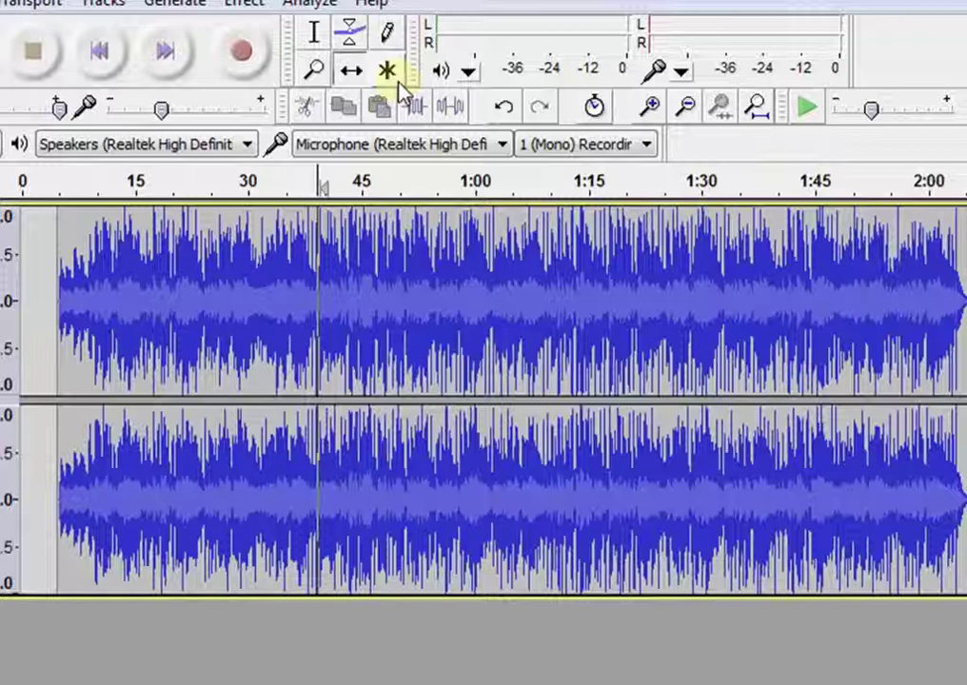
Select the song from about 45 s to 59 s with the Selection tool.
key(F1)
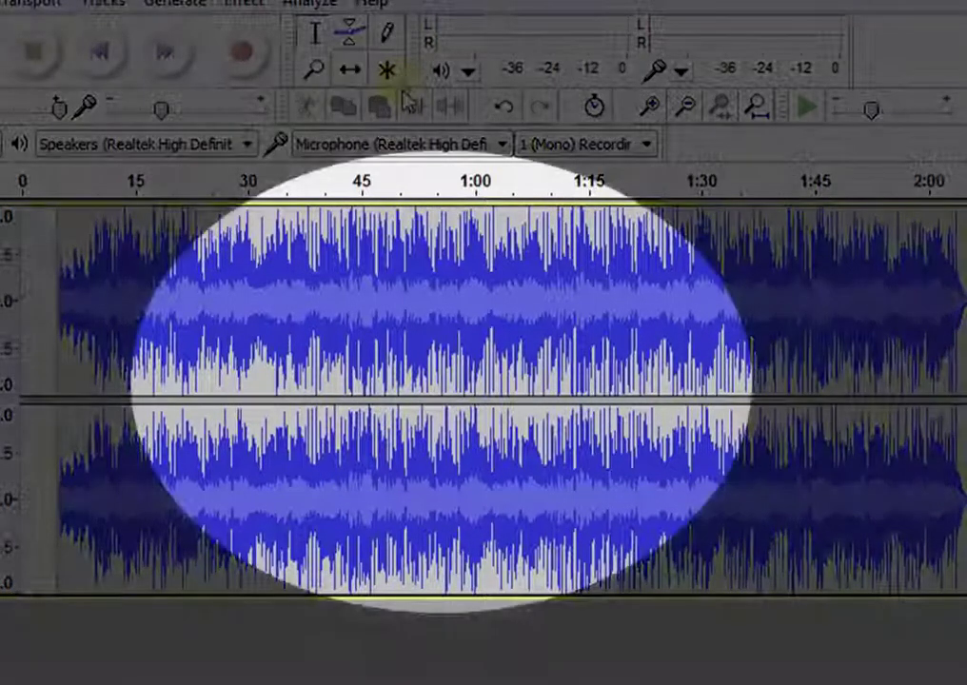
click(362, 310)
drag(381, 314, 454, 326)
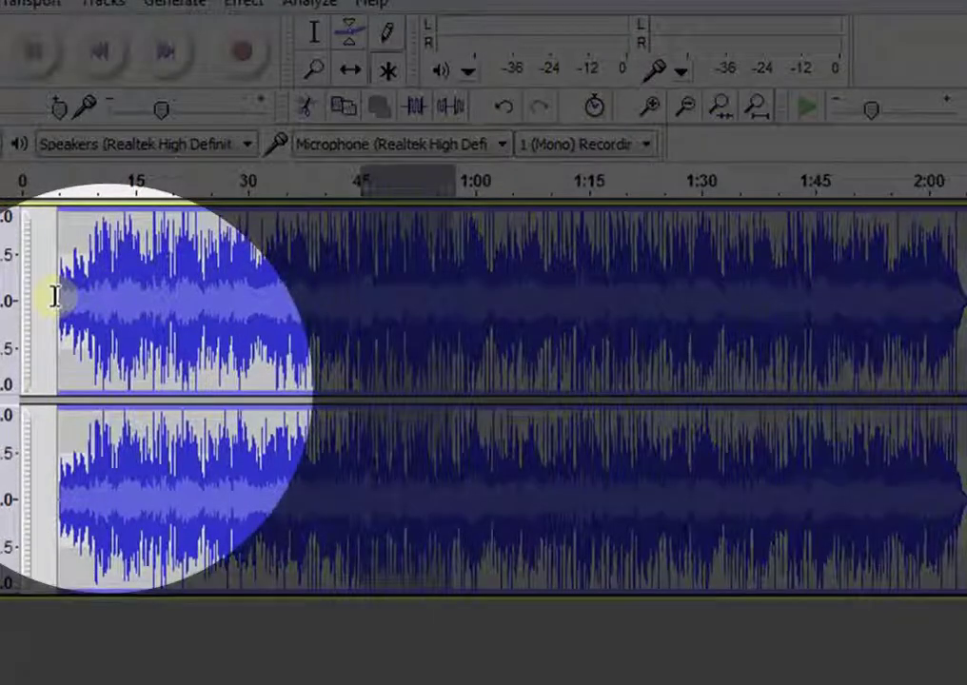
key(F5)
Drag the Song clip left with Time Shift until it starts at 0 again.
drag(71, 297, 34, 297)
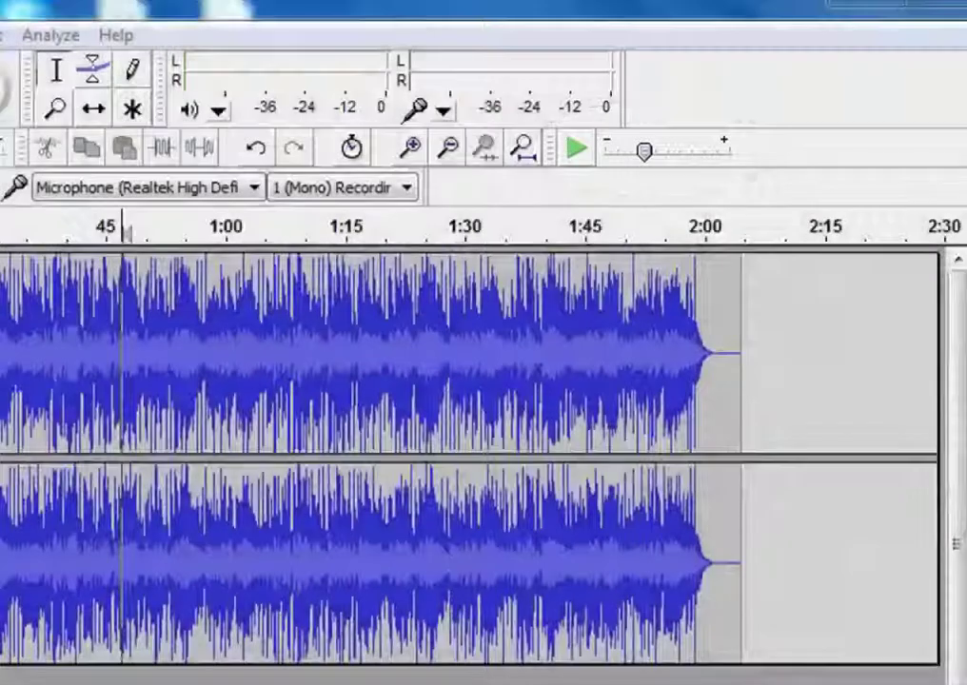
Drag-select the waveform from about 0:46 to 1:04.
drag(112, 361, 254, 361)
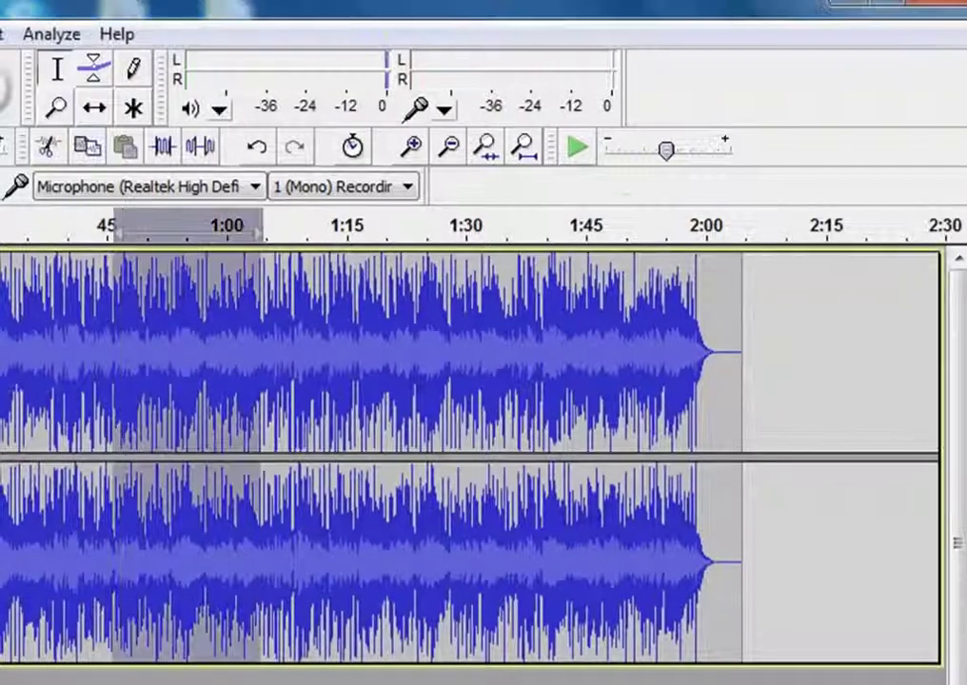